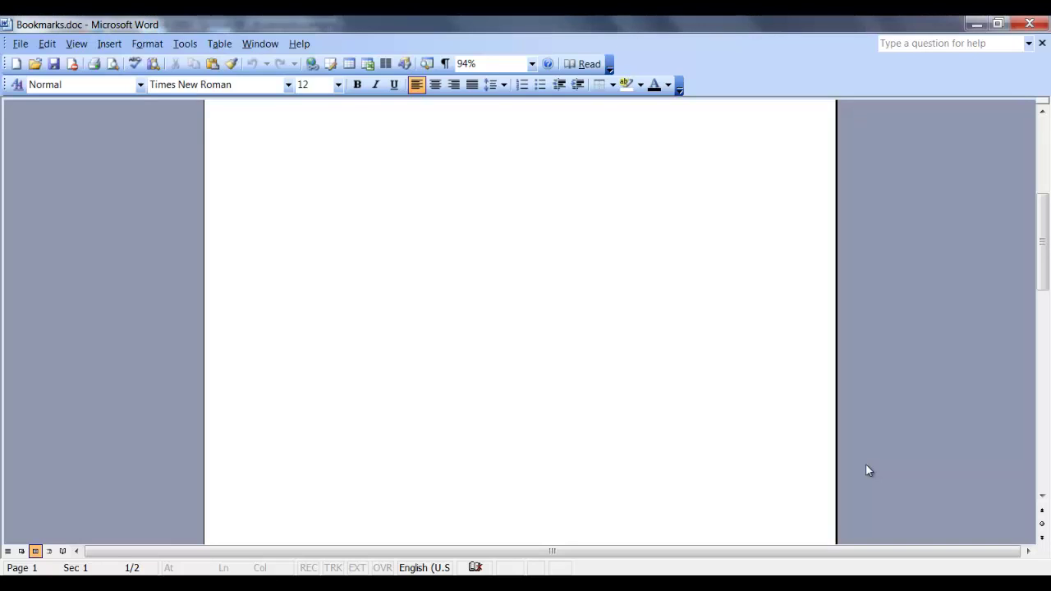
Select 'Spock' at the start of the last entry in the page-2 References list.
scroll(866, 469, down, 2)
scroll(867, 469, down, 3)
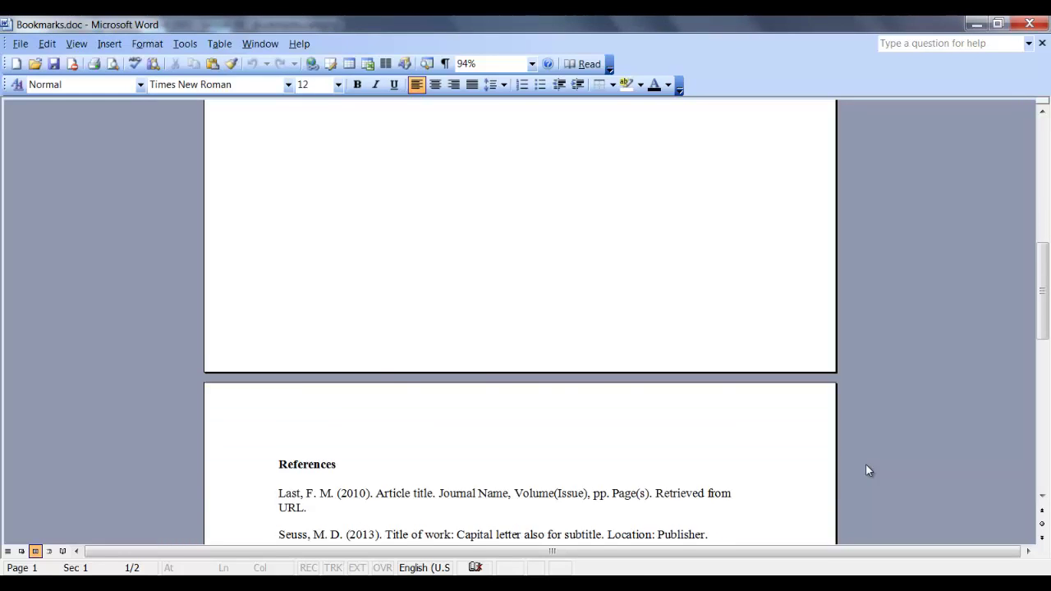
scroll(867, 469, down, 3)
scroll(833, 457, down, 6)
scroll(507, 373, down, 1)
scroll(424, 312, up, 3)
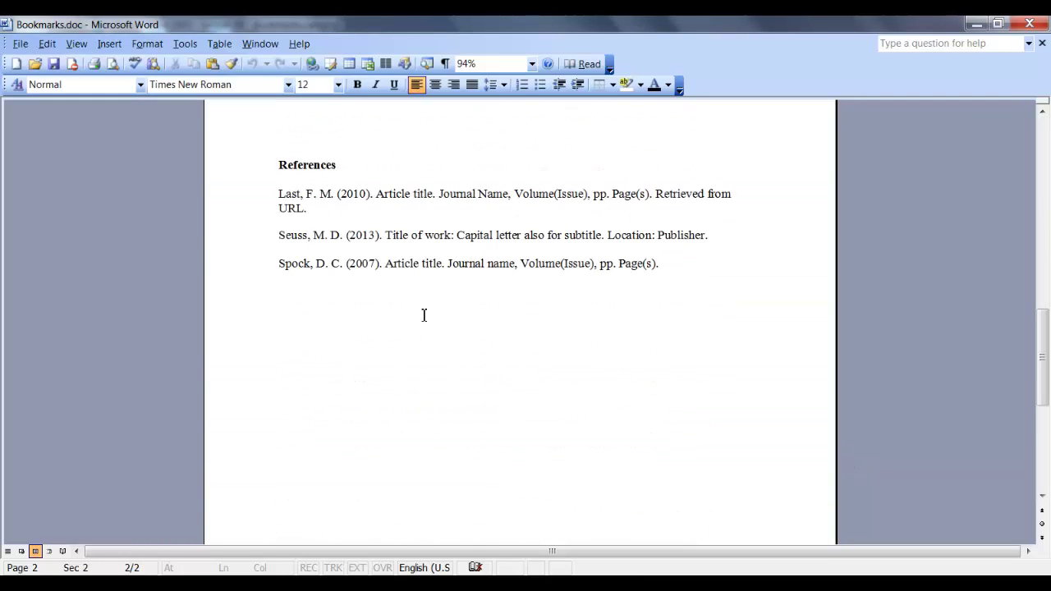
drag(277, 264, 311, 264)
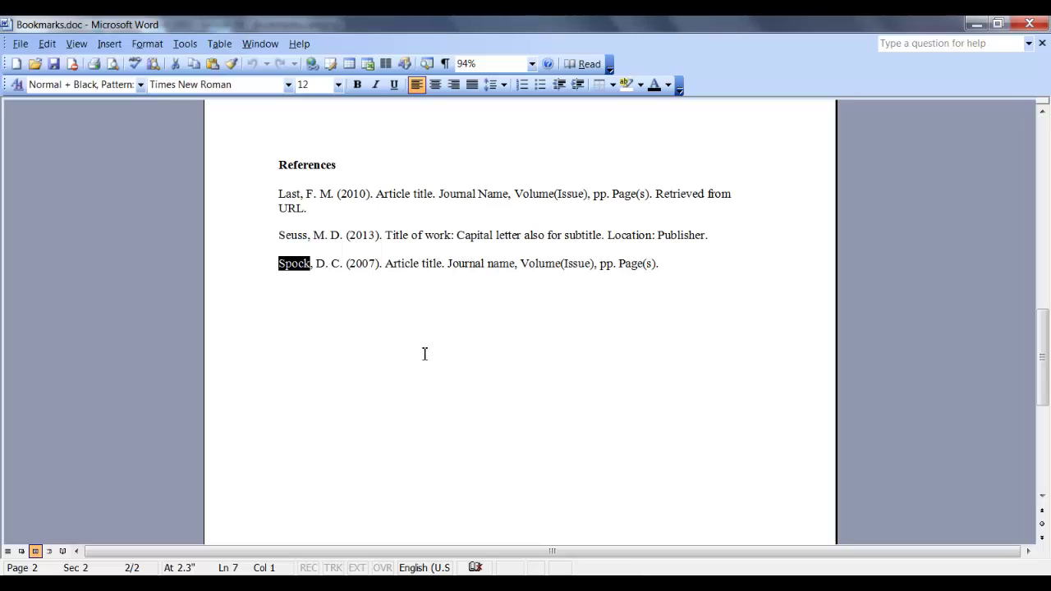
Add a bookmark named 'Spock' on the selected author name, replacing the suggested 'Seuss'.
click(111, 46)
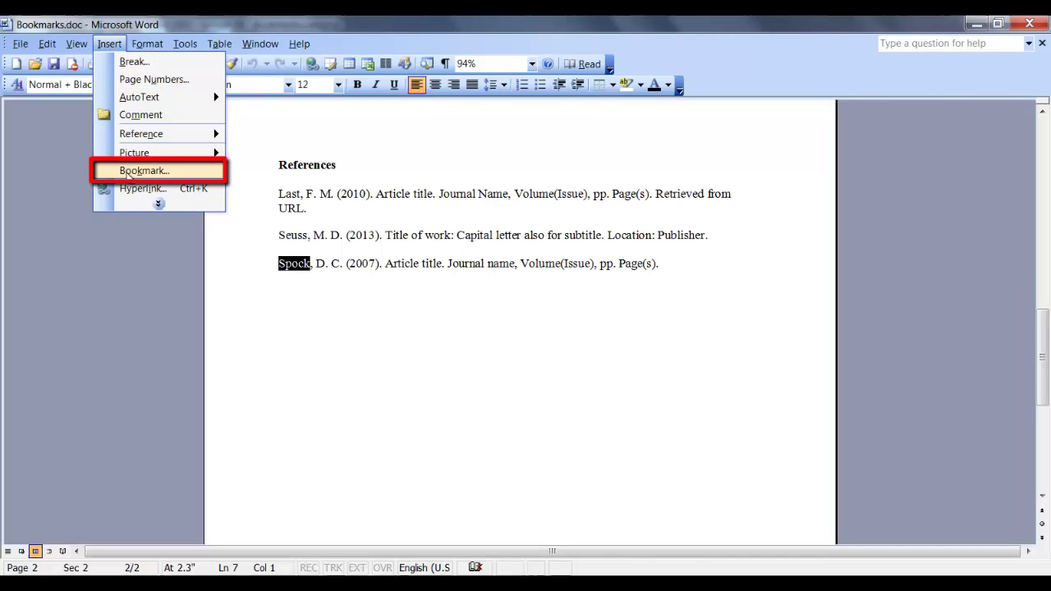
click(129, 172)
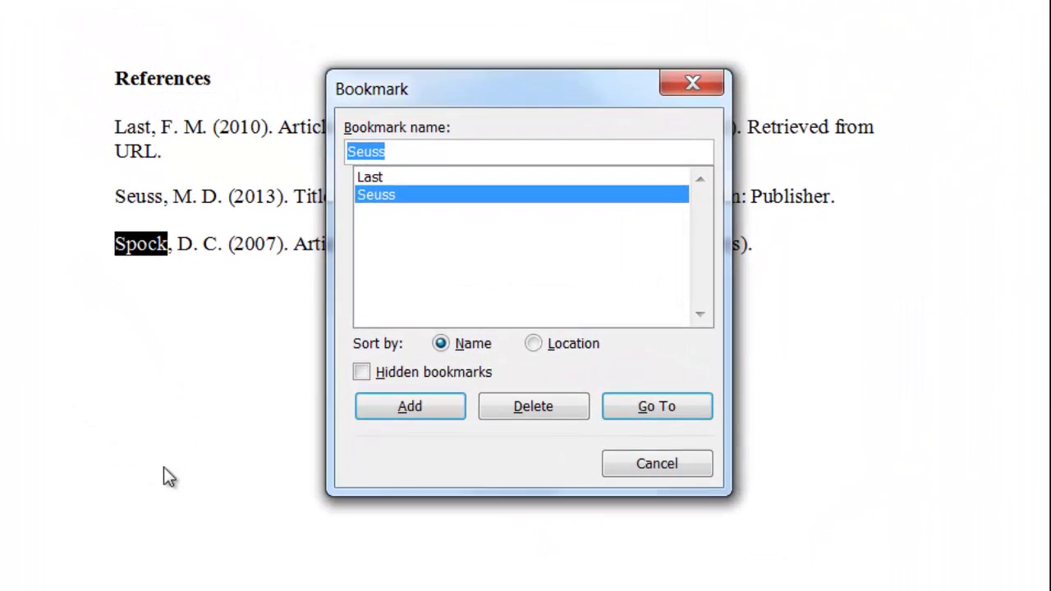
key(BackSpace)
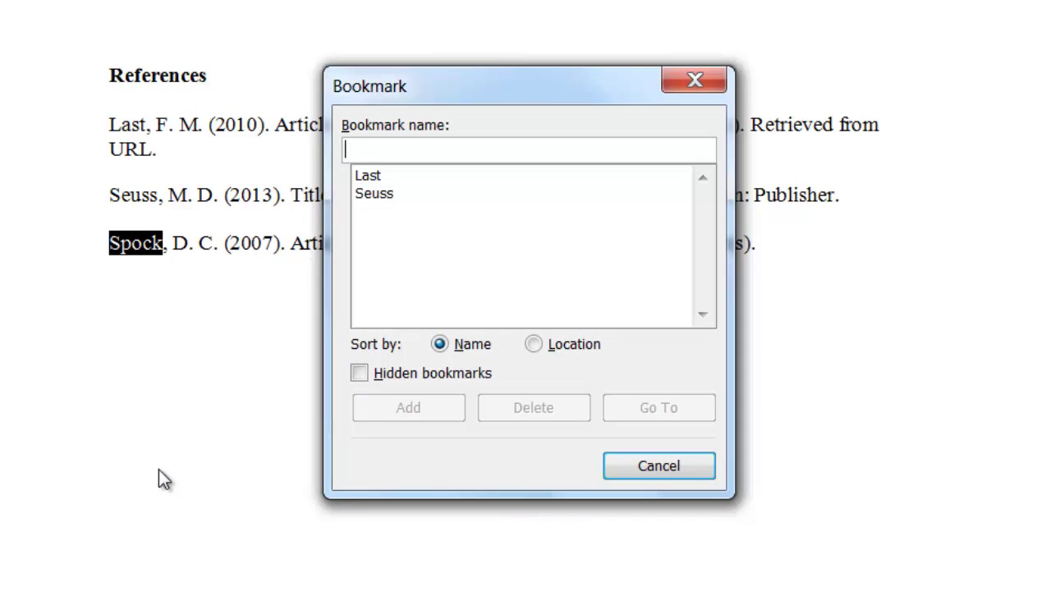
text(Spock)
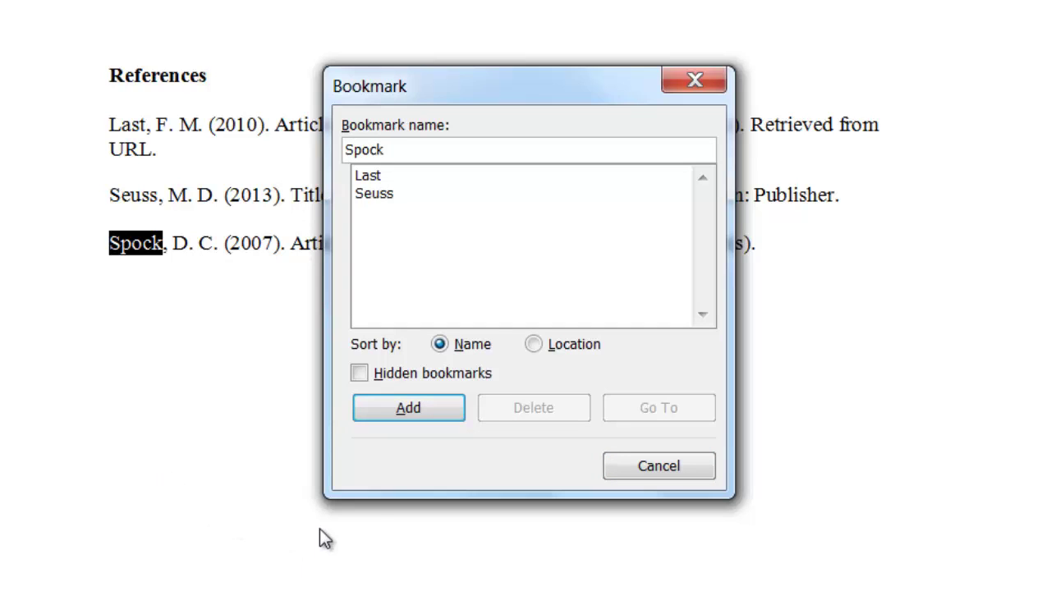
click(412, 408)
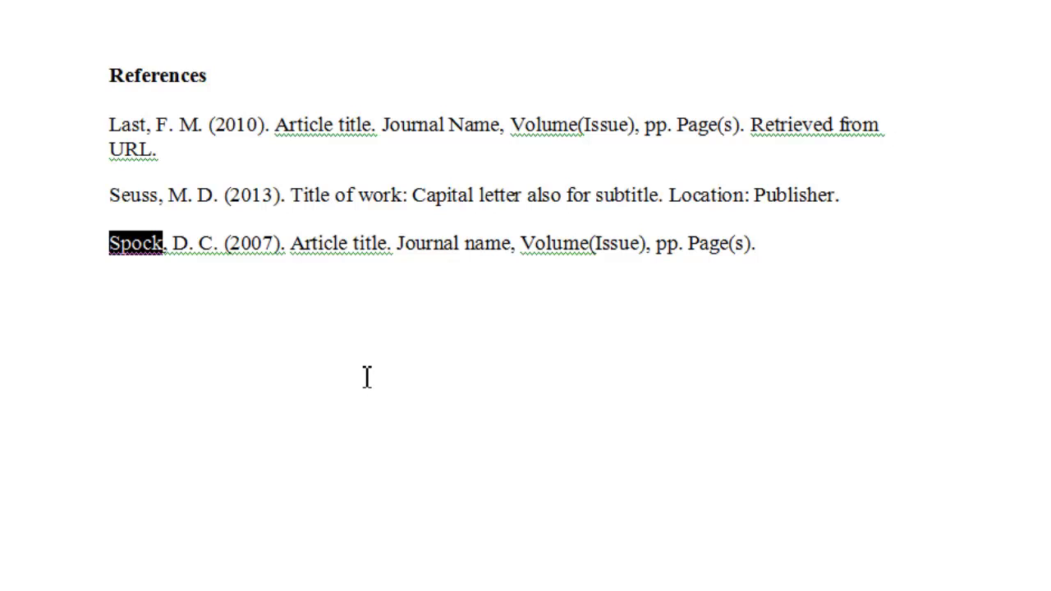
Select 'Spock' at the end of the body sentence on page 1.
click(367, 377)
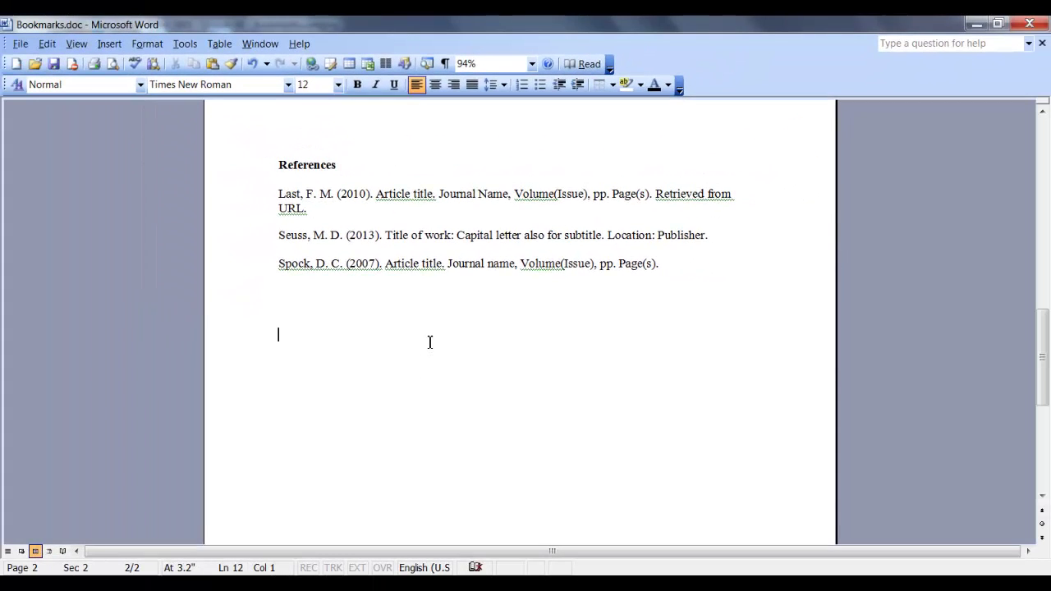
scroll(429, 342, up, 3)
scroll(430, 342, up, 4)
scroll(429, 342, up, 5)
scroll(427, 342, up, 1)
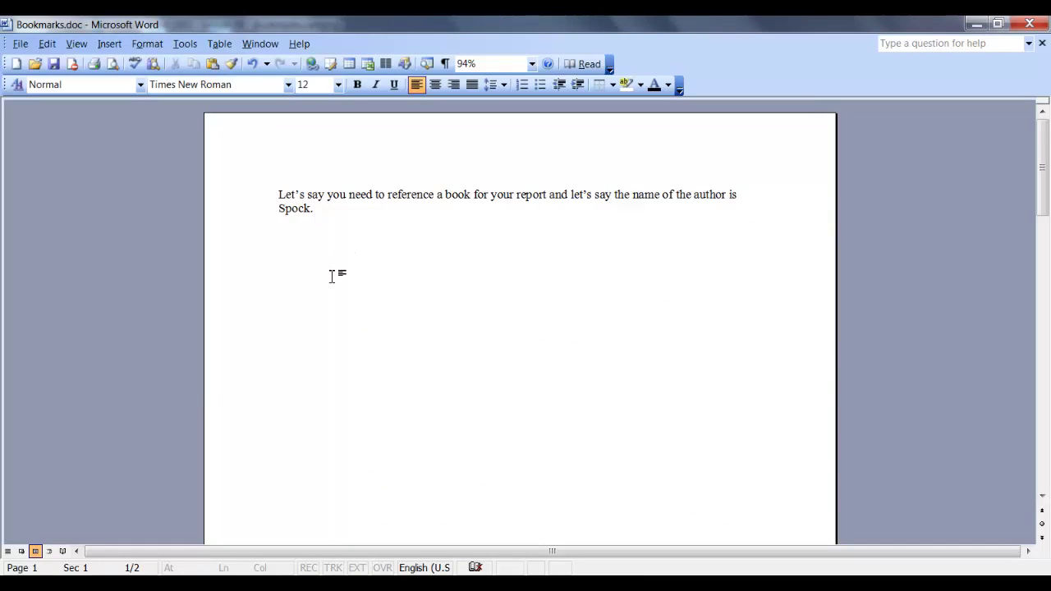
drag(279, 209, 311, 210)
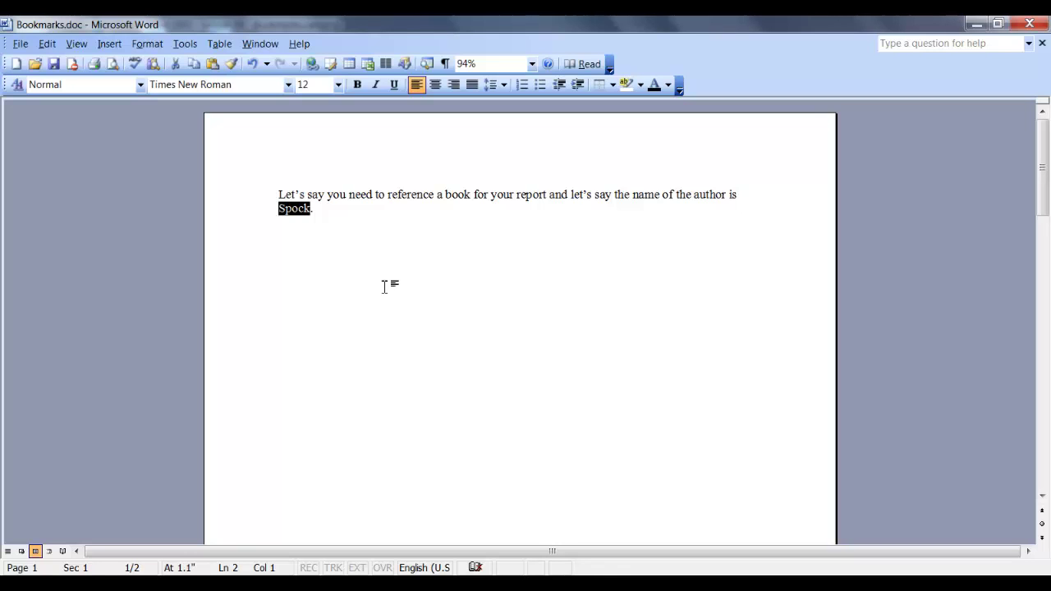
Insert a hyperlinked Bookmark cross-reference to 'Spock' in place of the selected name.
click(115, 44)
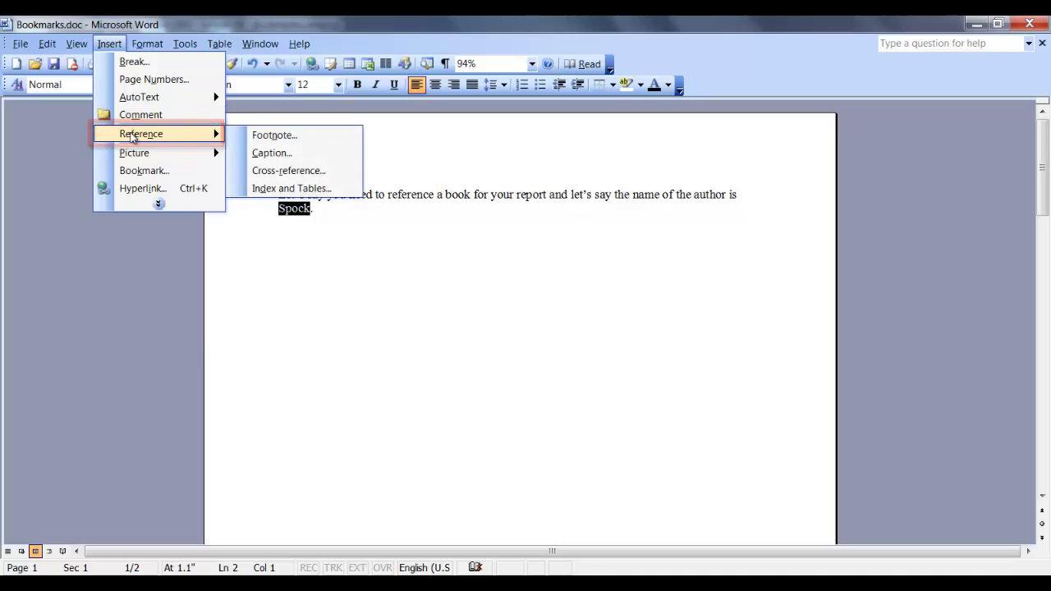
mouse_move(152, 134)
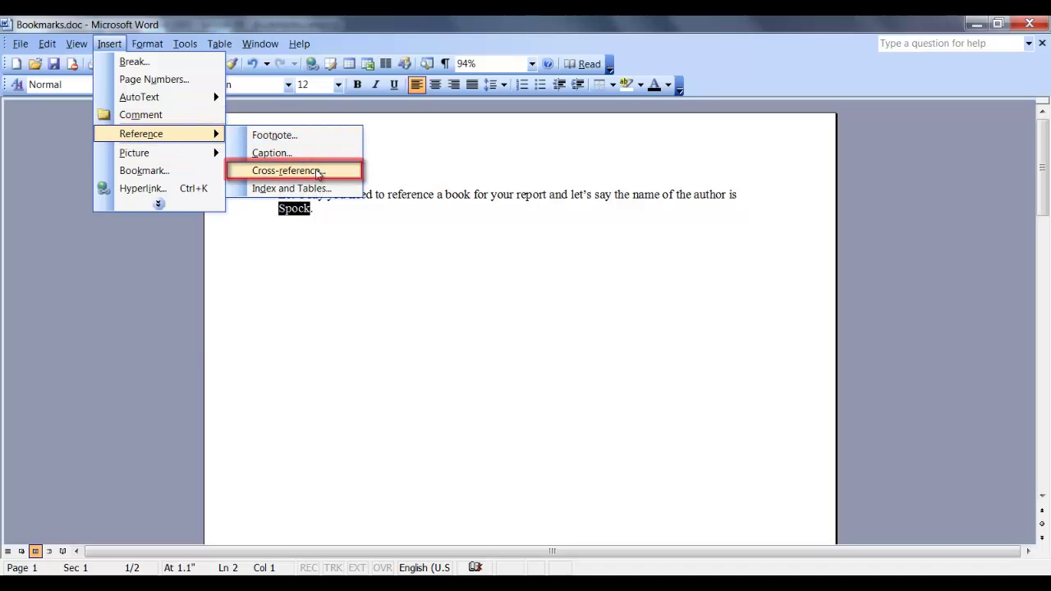
click(287, 170)
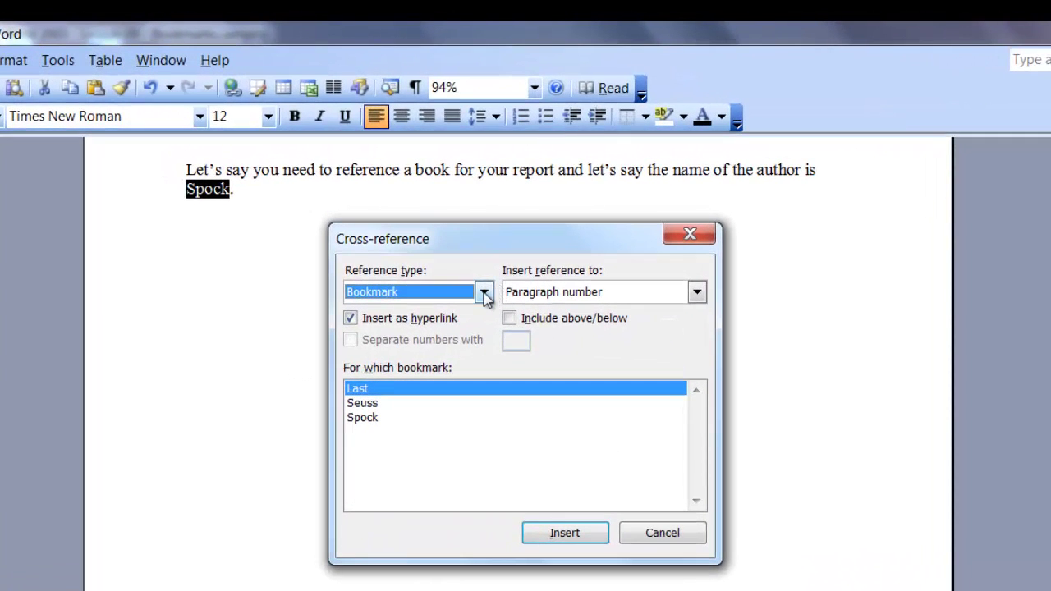
click(484, 293)
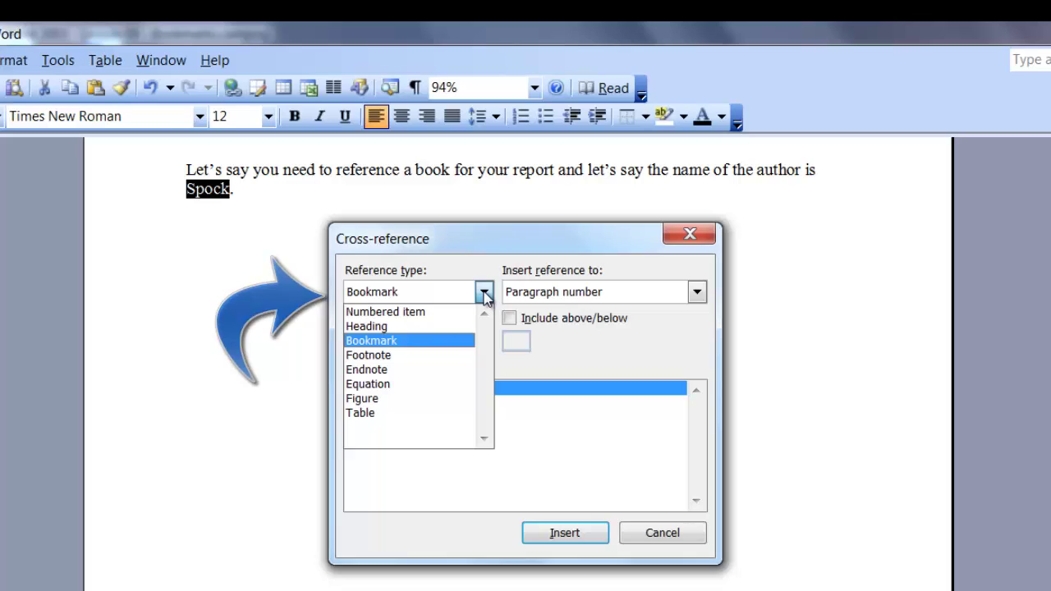
click(402, 341)
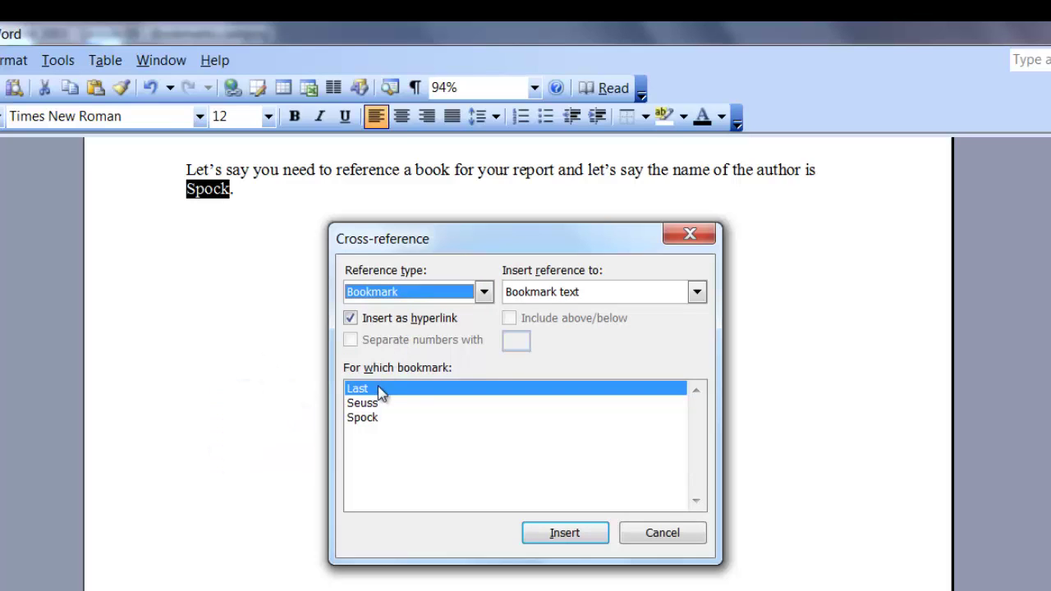
click(370, 420)
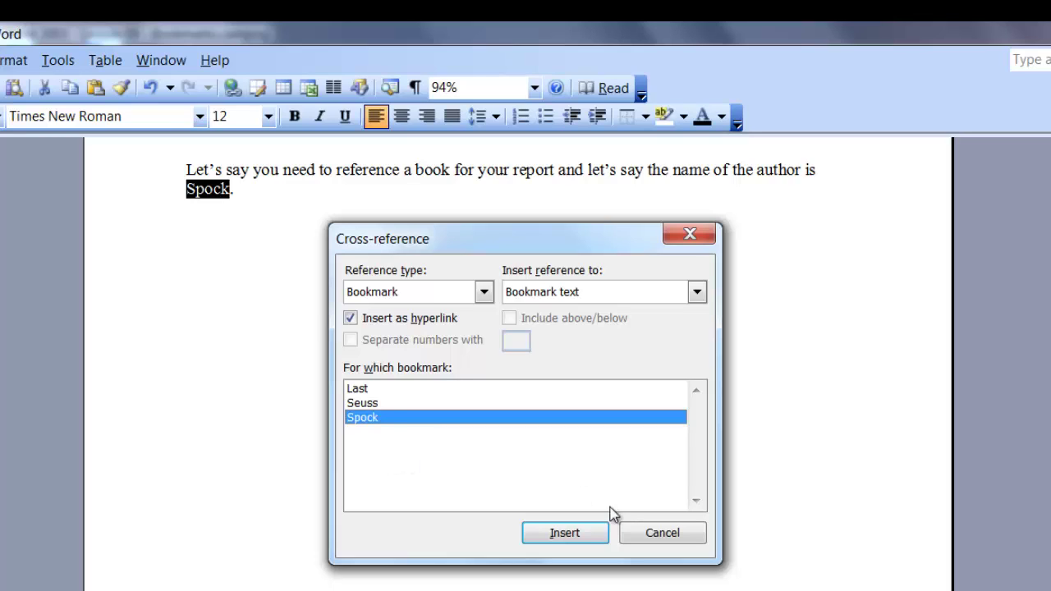
click(565, 533)
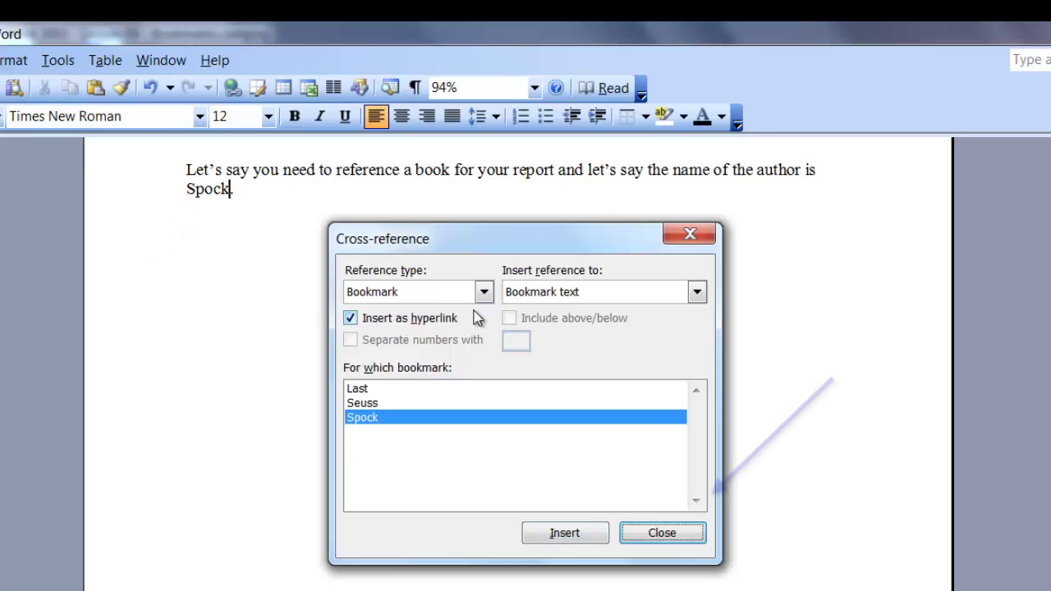
Ctrl+click the new Spock link to jump to its References entry.
click(665, 533)
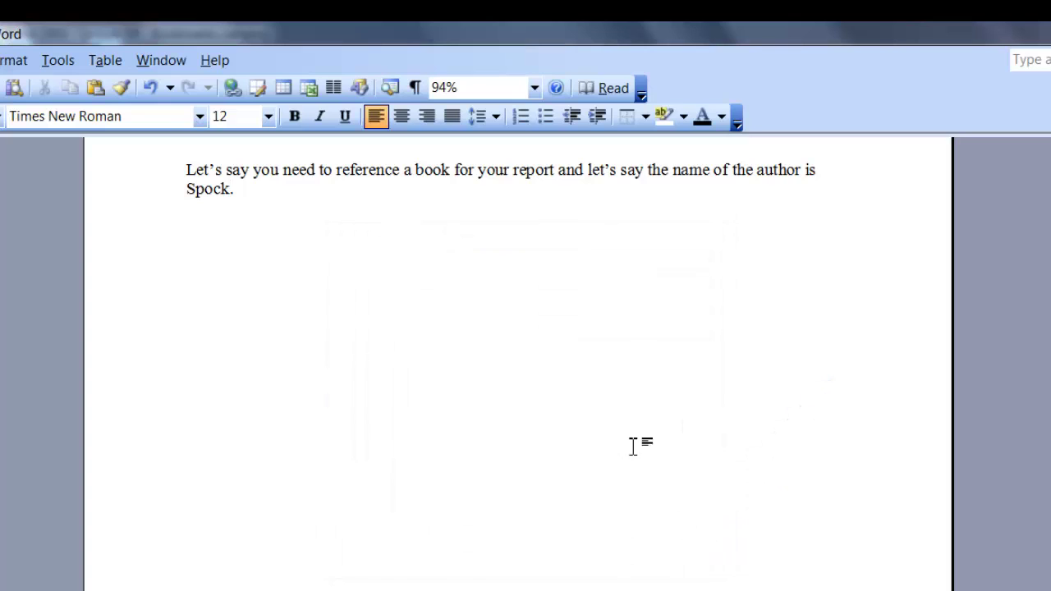
click(206, 189)
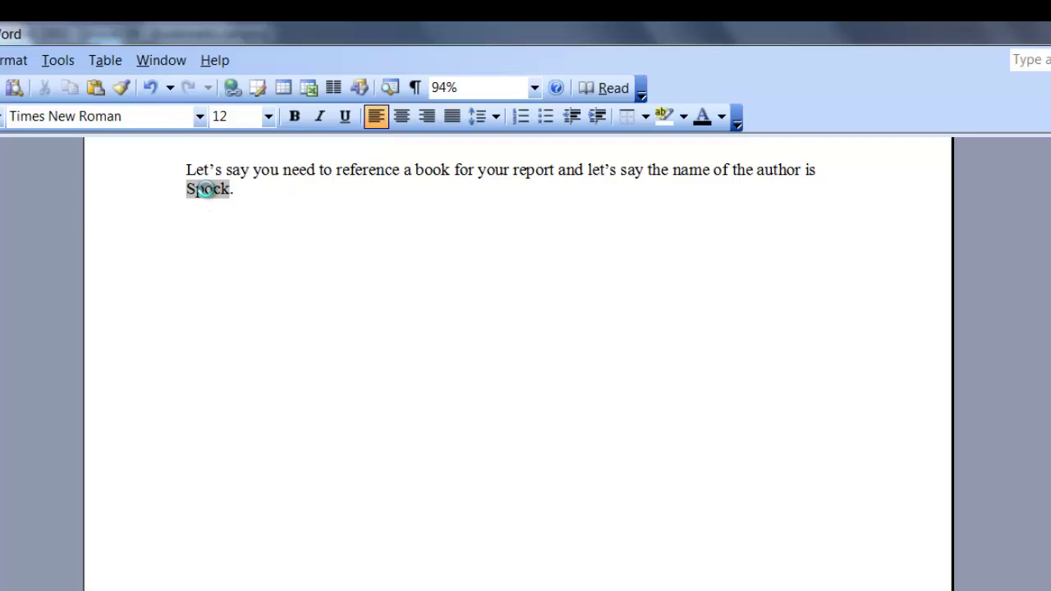
ctrl+click(208, 195)
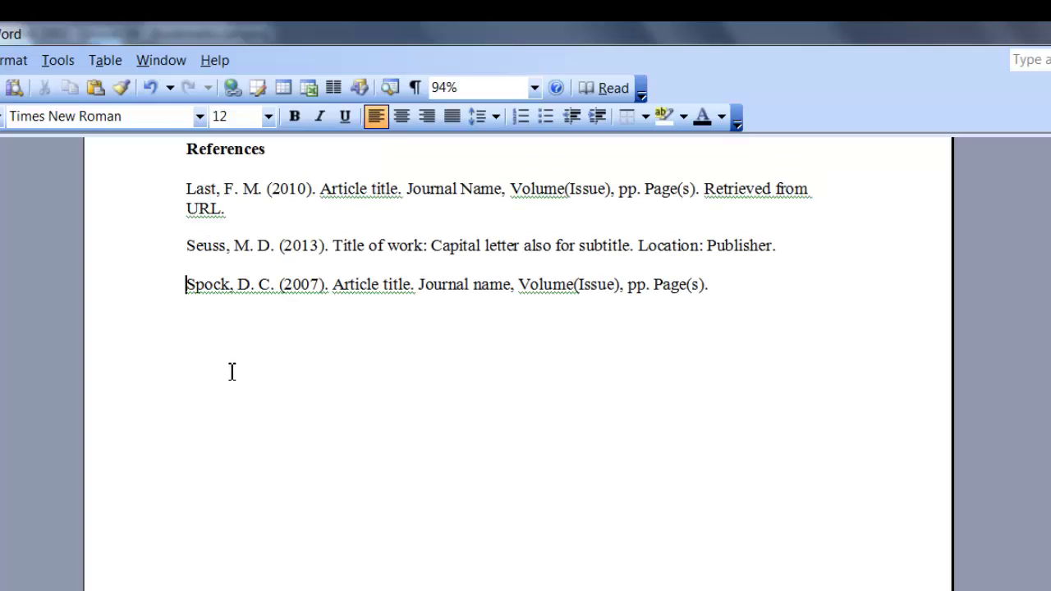